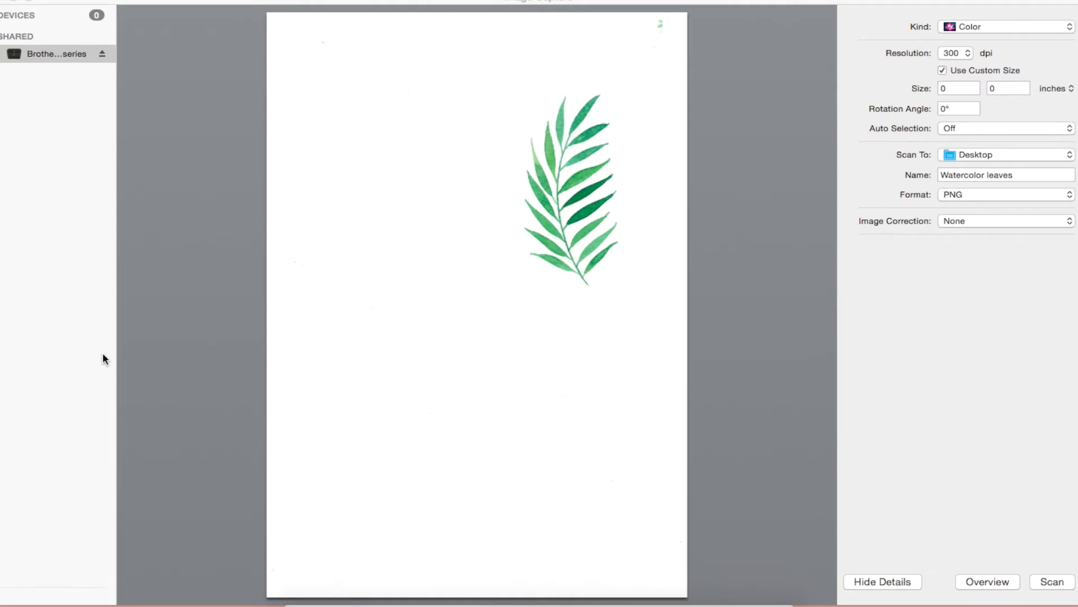
Set the scan's image correction to Manual and restore the default correction settings
left_click(975, 221)
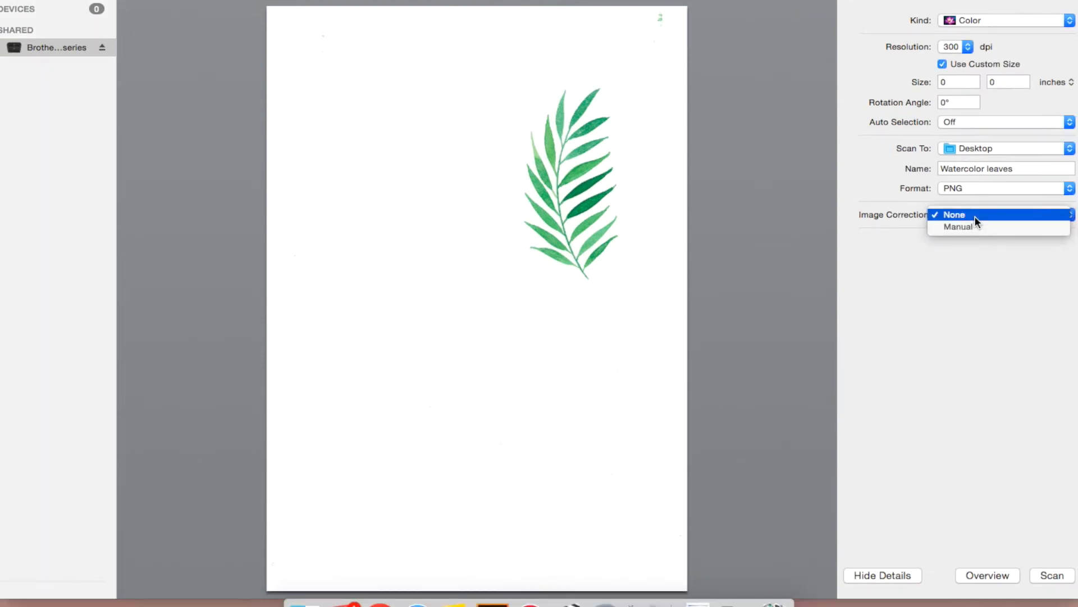
left_click(975, 228)
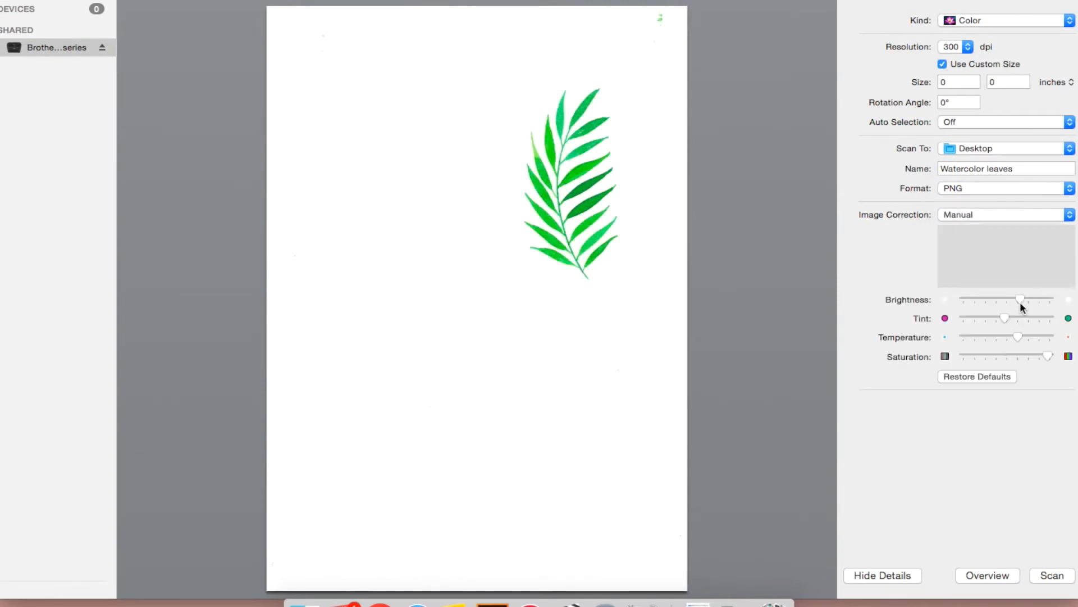
left_click_drag(1021, 300, 1004, 299)
left_click(1010, 376)
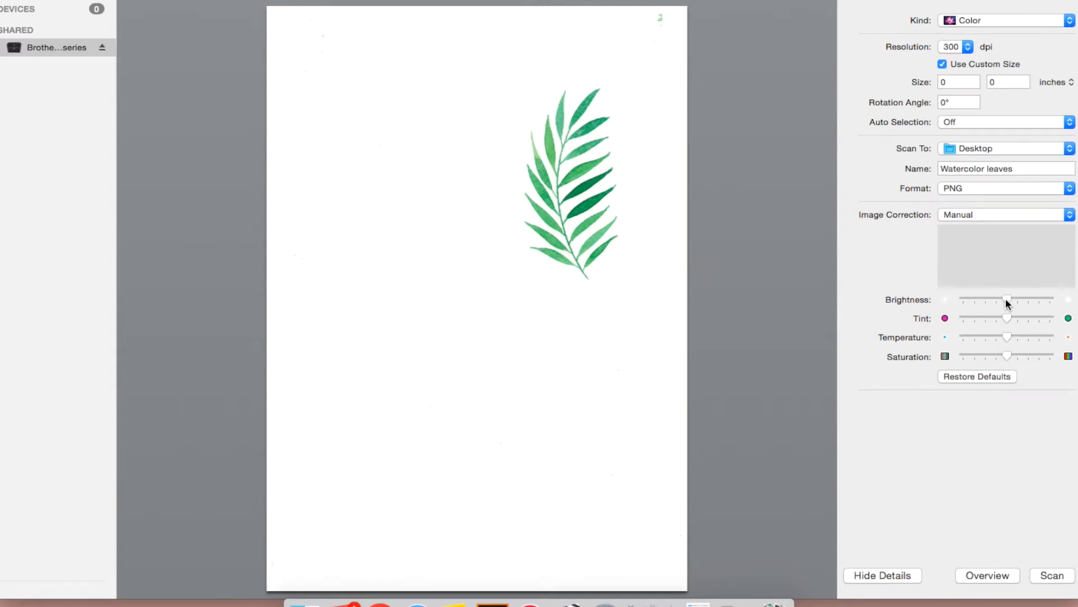
Raise the scan's brightness and saturation slightly and shift its temperature slightly toward blue
left_click_drag(1006, 300, 1019, 301)
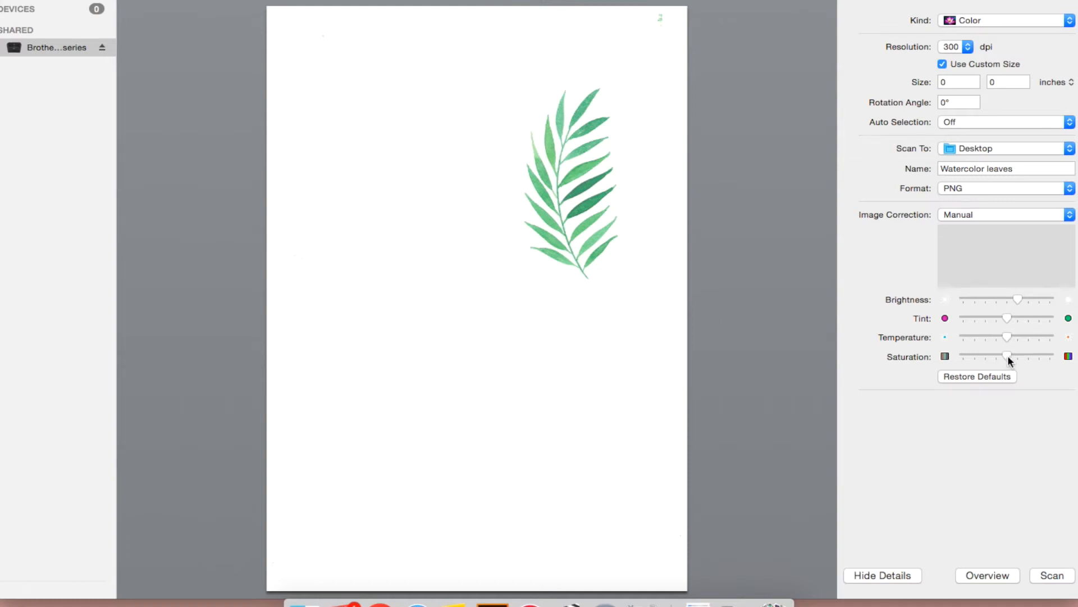
left_click_drag(1008, 357, 1020, 360)
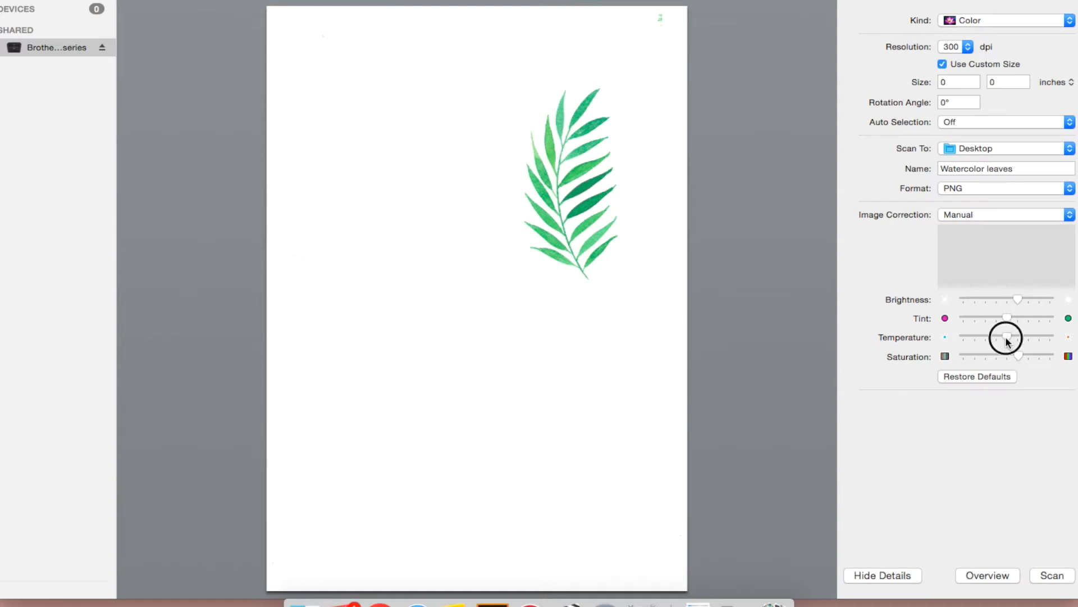
mouse_move(1007, 341)
left_mouse_down()
mouse_move(982, 343)
mouse_move(1042, 342)
mouse_move(997, 344)
left_mouse_up()
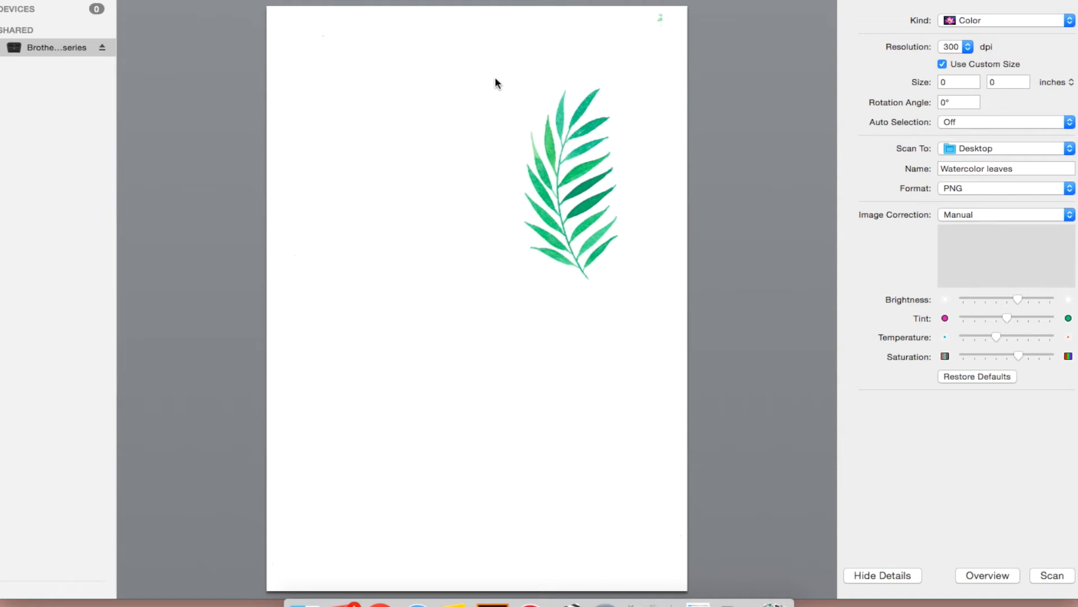
Frame the painted branch with a scan area of about 2.52 × 4.27 inches and scan it
left_click_drag(496, 79, 658, 292)
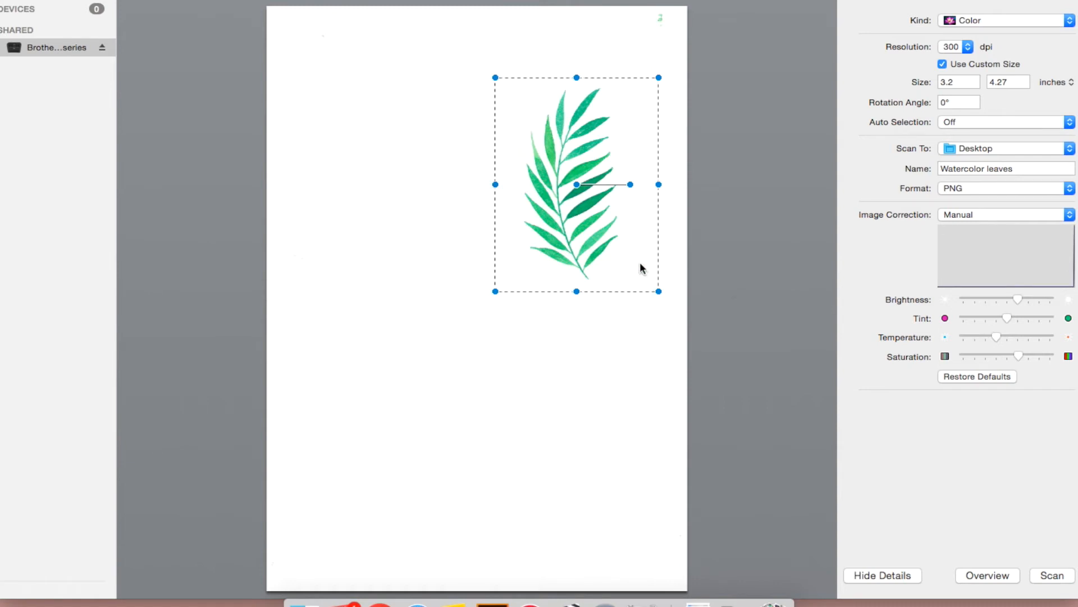
left_click_drag(640, 269, 630, 261)
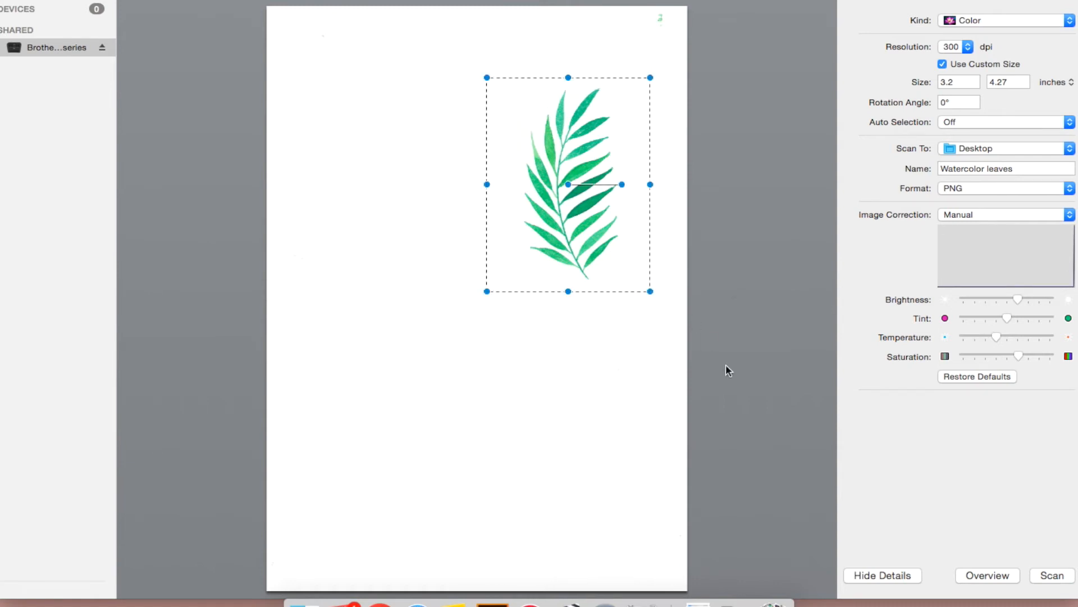
left_click(1056, 575)
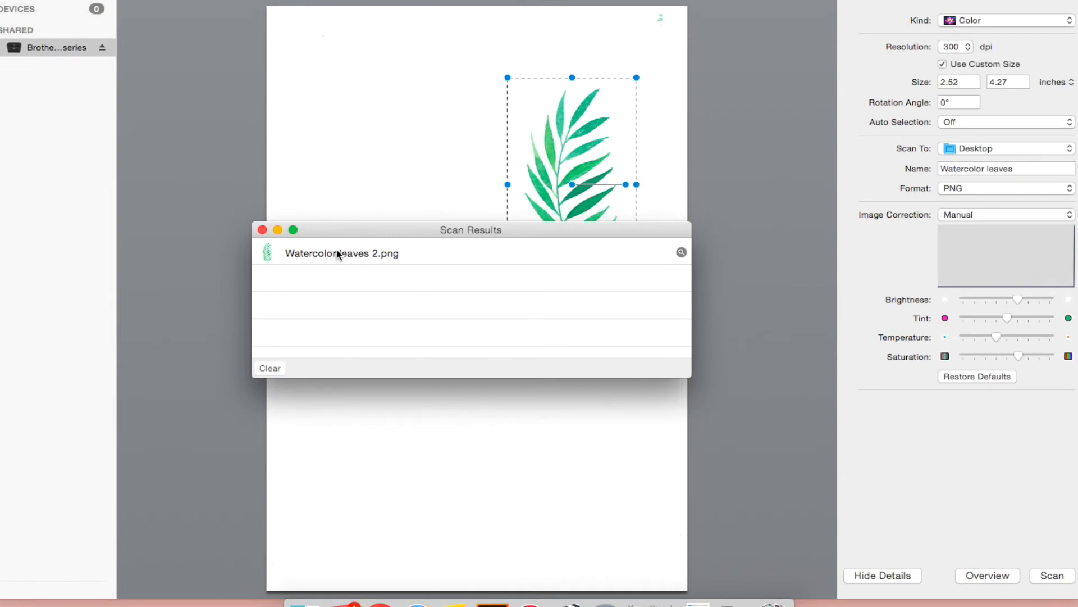
Open the scanned file Watercolor leaves 2.png in Preview and widen its window to the full screen width
left_click(337, 253)
double_click(337, 253)
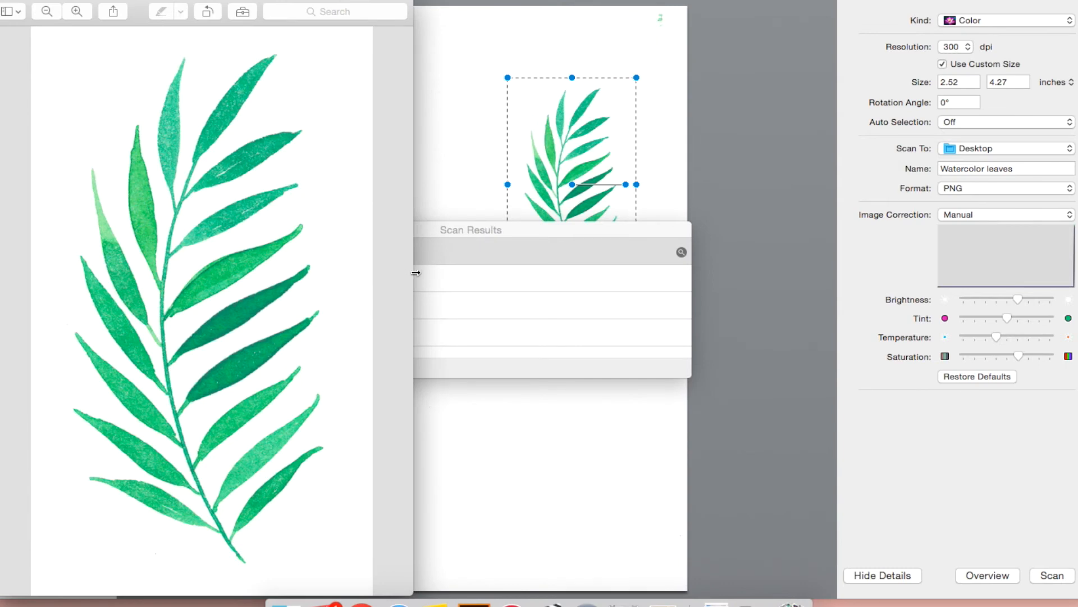
left_click_drag(415, 273, 1076, 242)
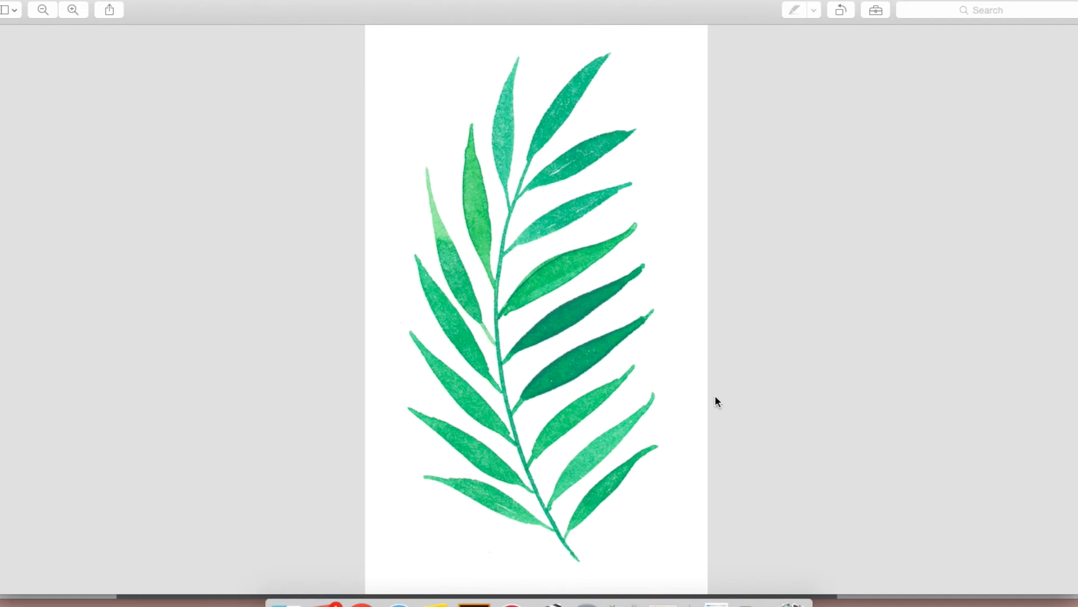
Remove the white background around the painted branch with the Instant Alpha tool, checking the selection along the leaf edges
left_click(876, 10)
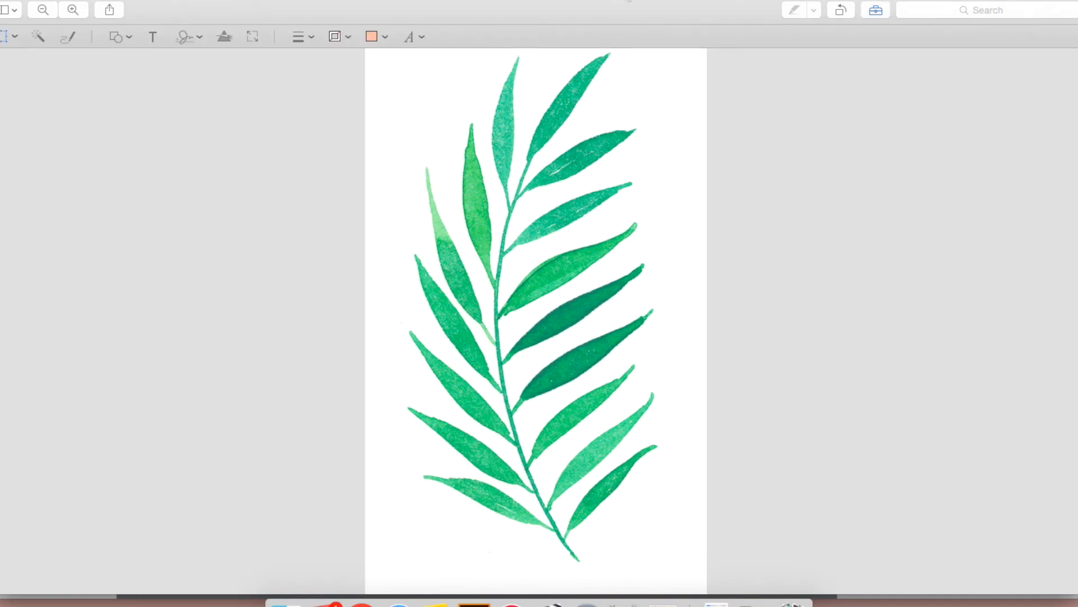
left_click(39, 38)
left_click_drag(393, 65, 423, 77)
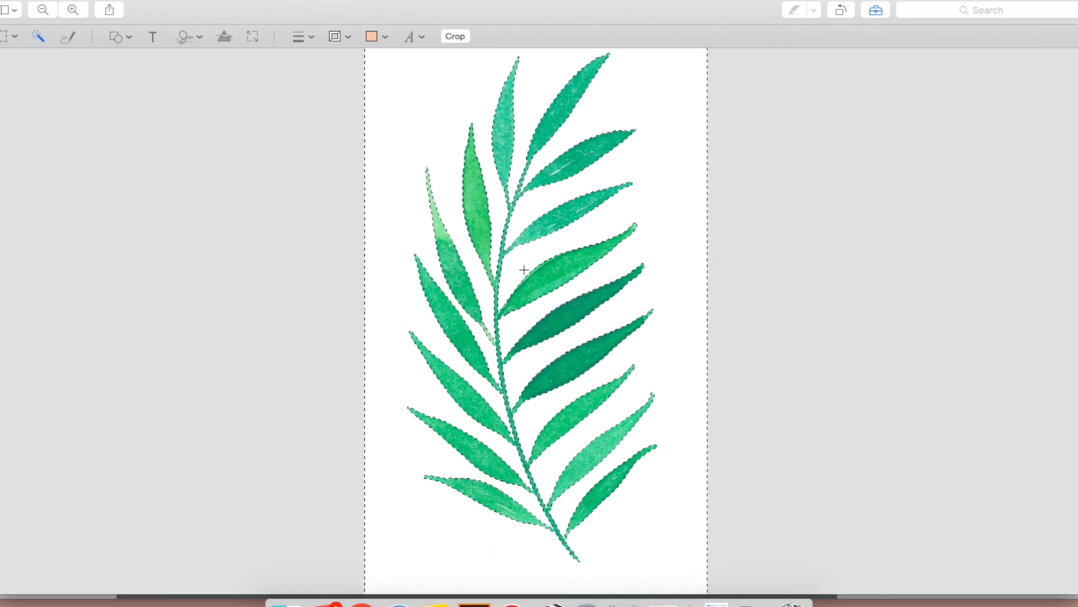
scroll(524, 267, "up", 5)
scroll(523, 270, "up", 5)
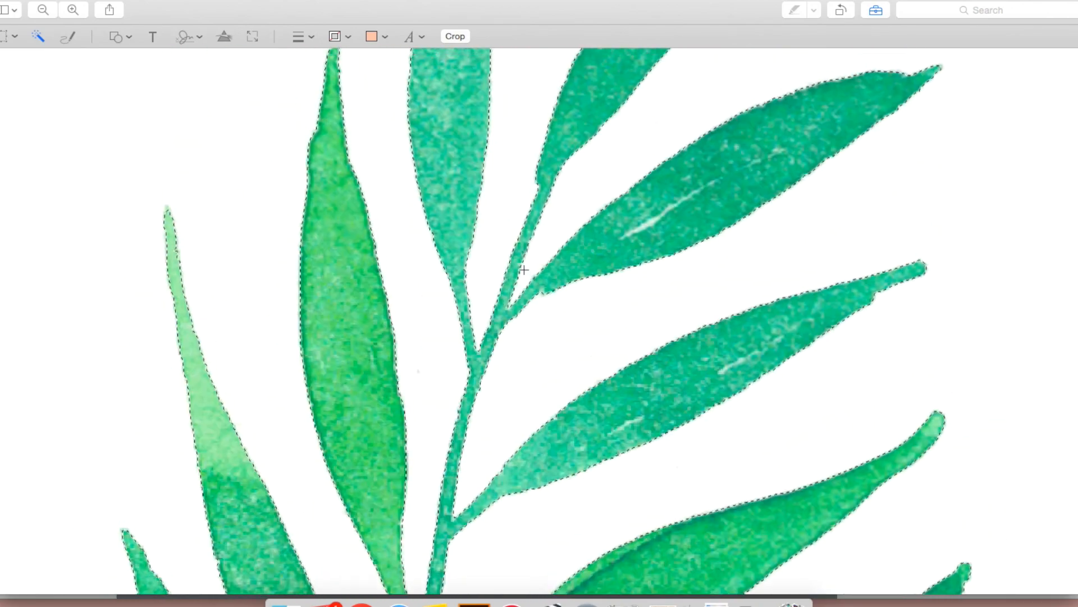
scroll(524, 270, "up", 5)
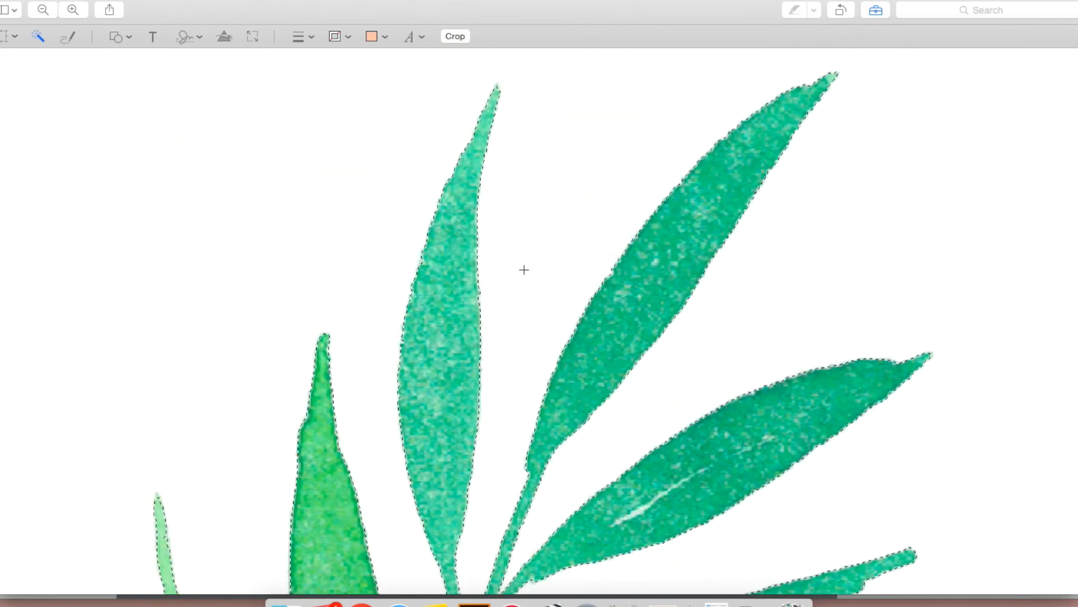
scroll(524, 270, "down", 5)
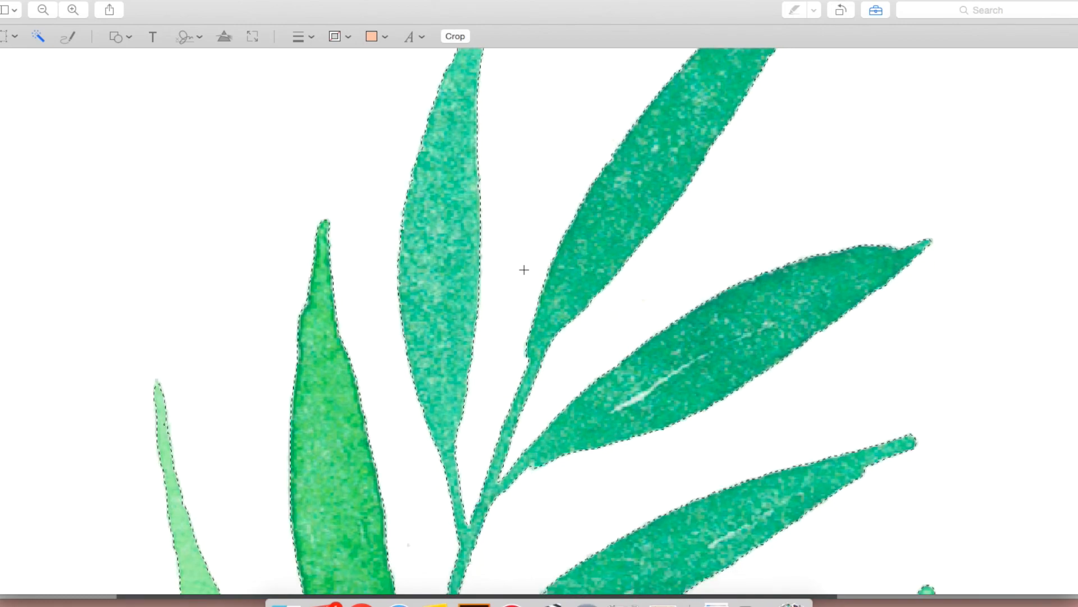
scroll(524, 270, "down", 8)
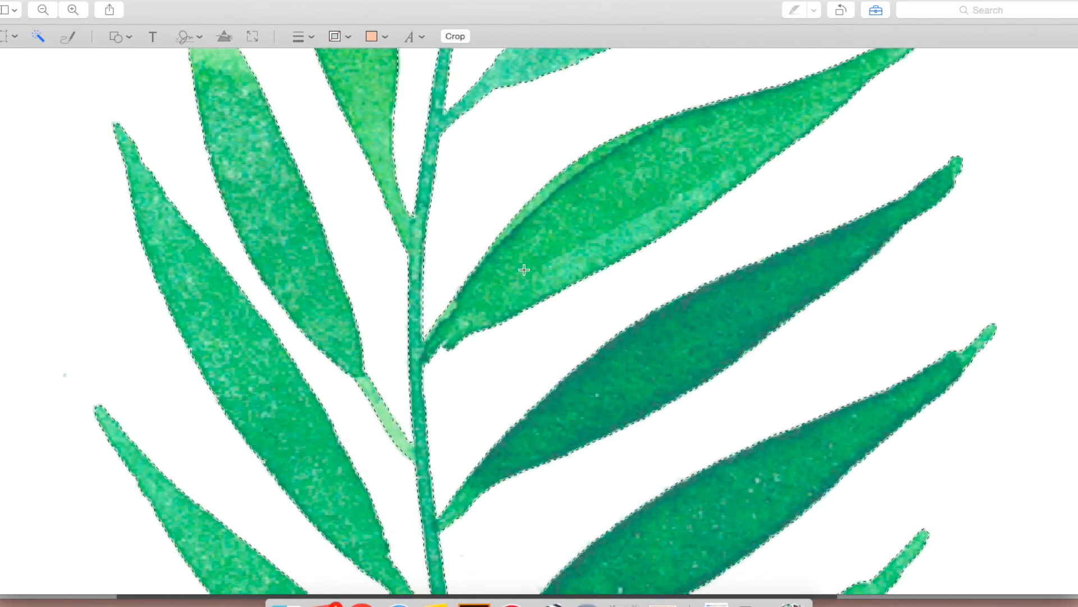
scroll(524, 269, "up", 2)
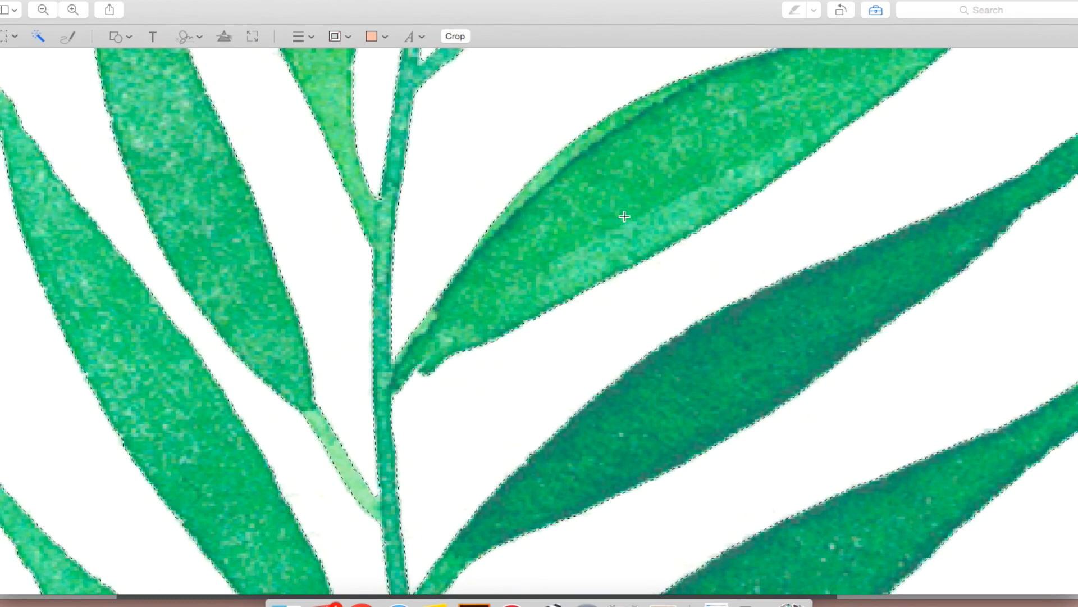
scroll(625, 216, "down", 5)
key("super+minus")
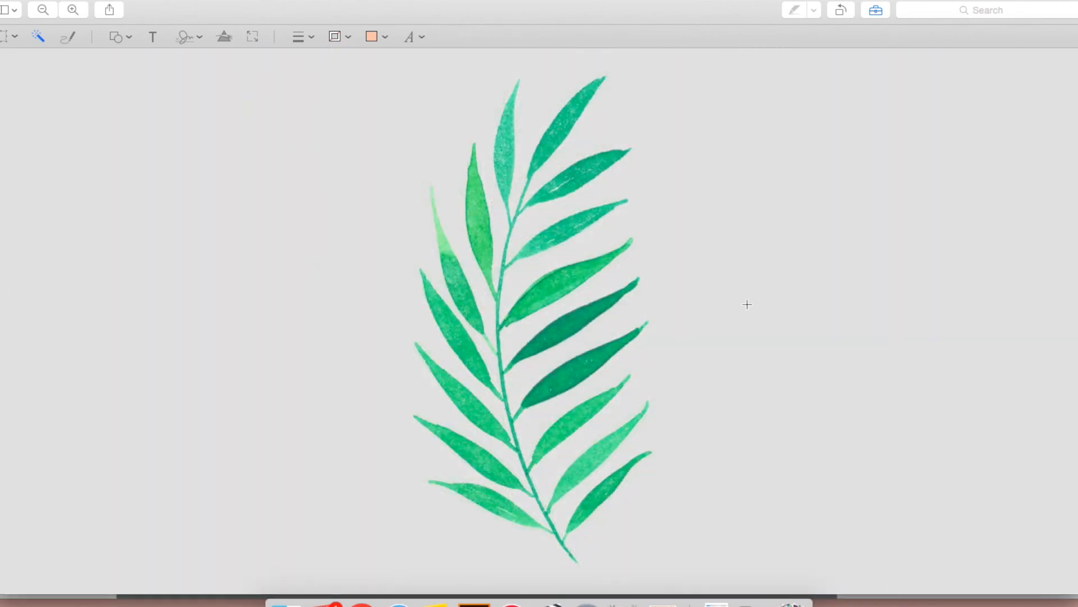
Inspect the cut-out edges and delete the white streak inside the second leaf from the top on the branch's right side with Instant Alpha
scroll(560, 430, "up", 5)
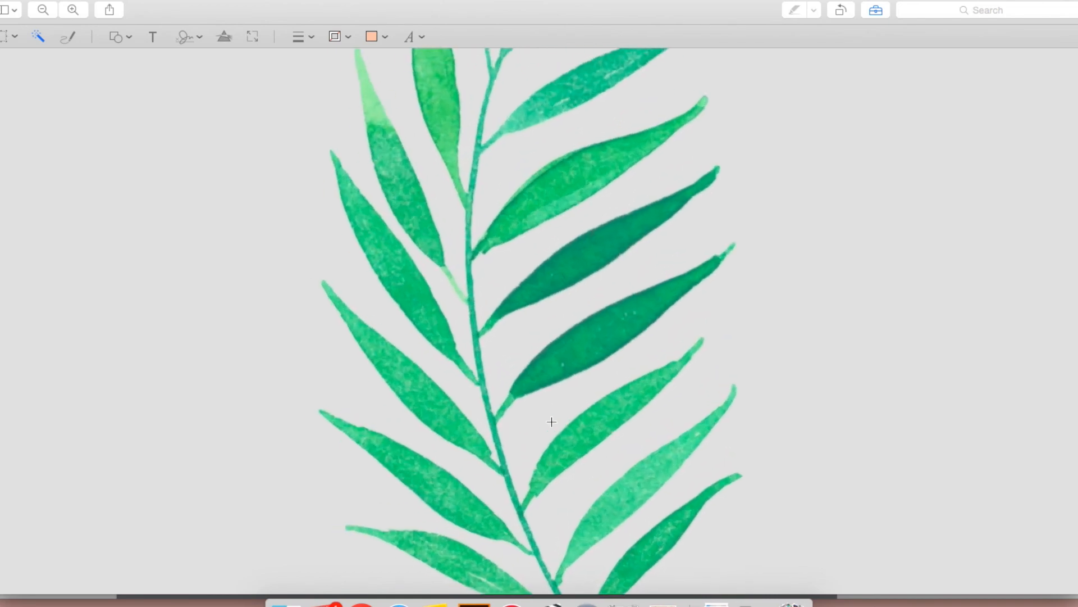
scroll(552, 422, "up", 6)
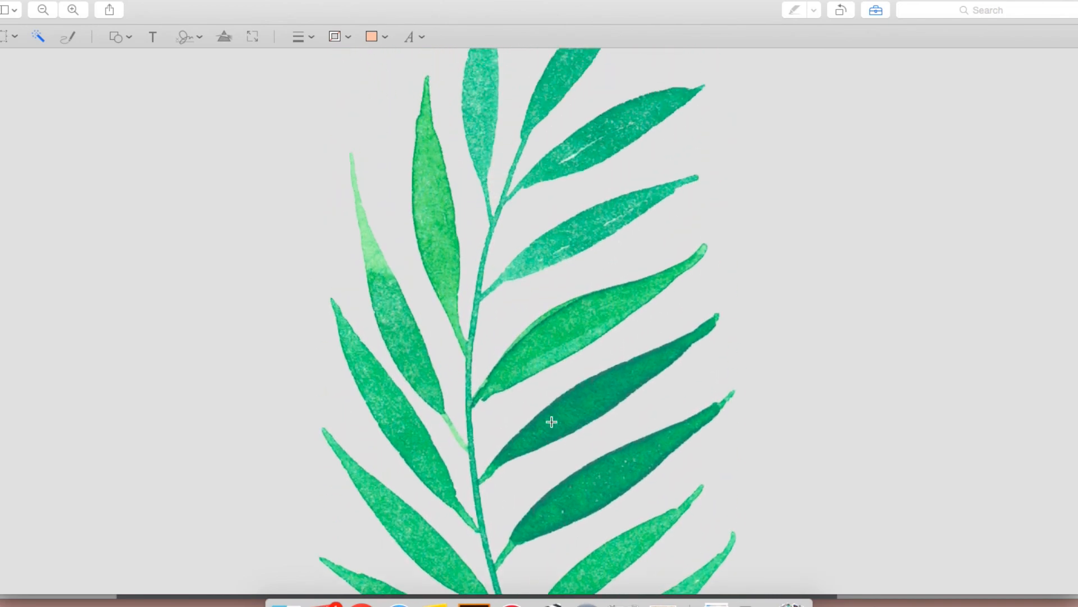
scroll(482, 192, "up", 5)
scroll(483, 192, "down", 5)
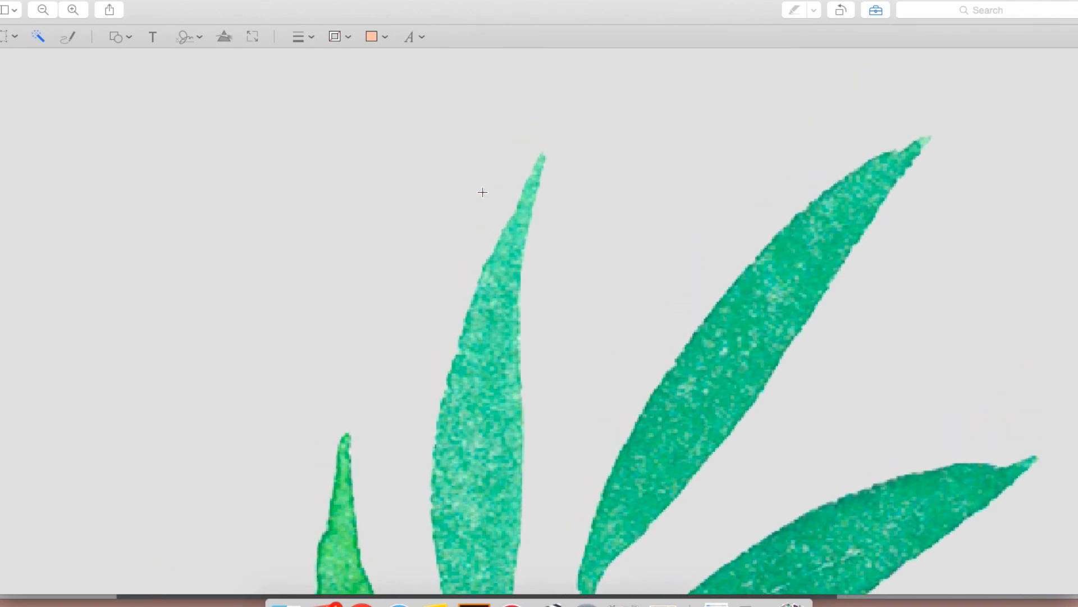
scroll(483, 193, "up", 5)
scroll(482, 192, "down", 2)
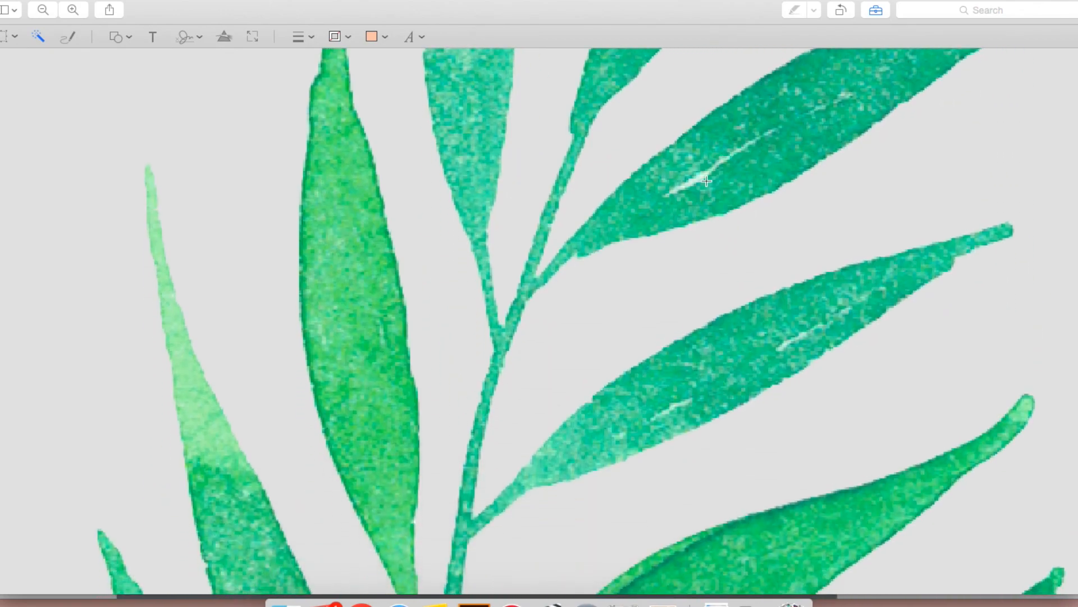
scroll(706, 181, "up", 4)
scroll(706, 181, "up", 5)
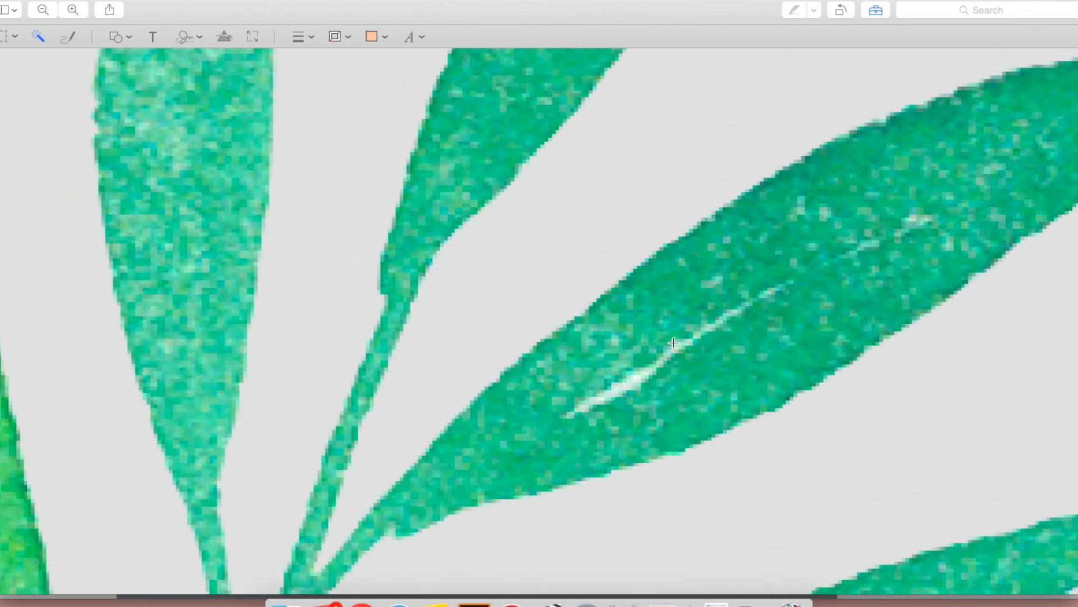
scroll(651, 364, "down", 5)
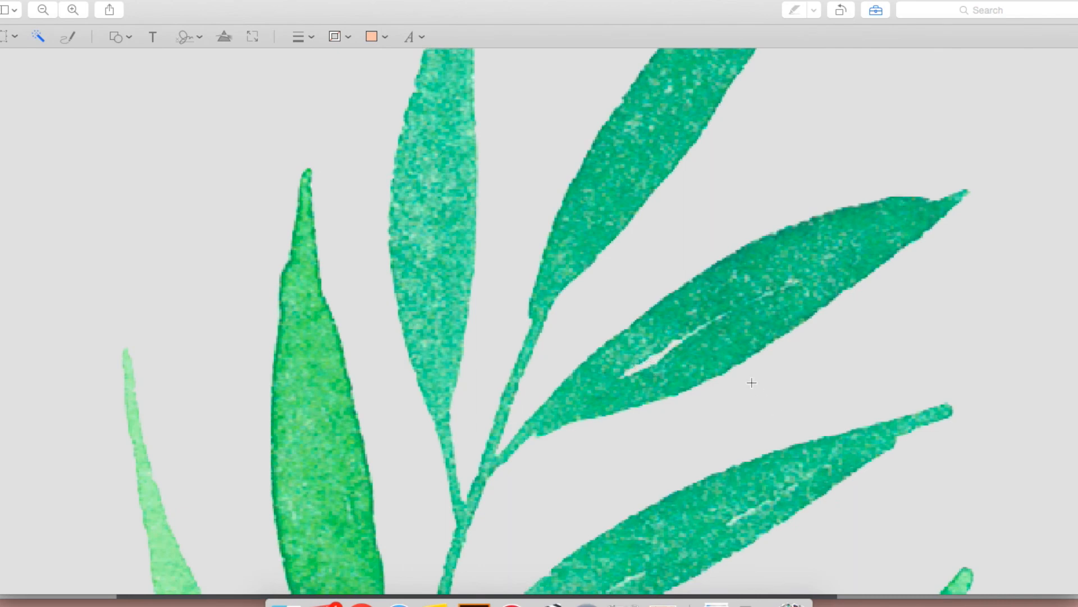
left_click_drag(635, 370, 650, 363)
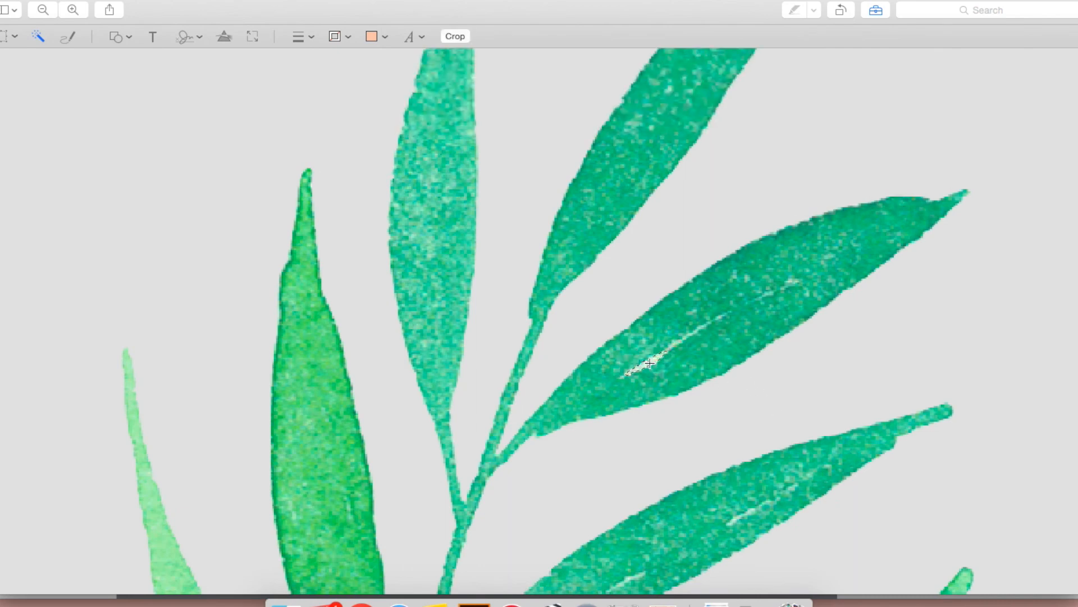
key("Delete")
scroll(810, 403, "down", 5)
scroll(810, 403, "down", 3)
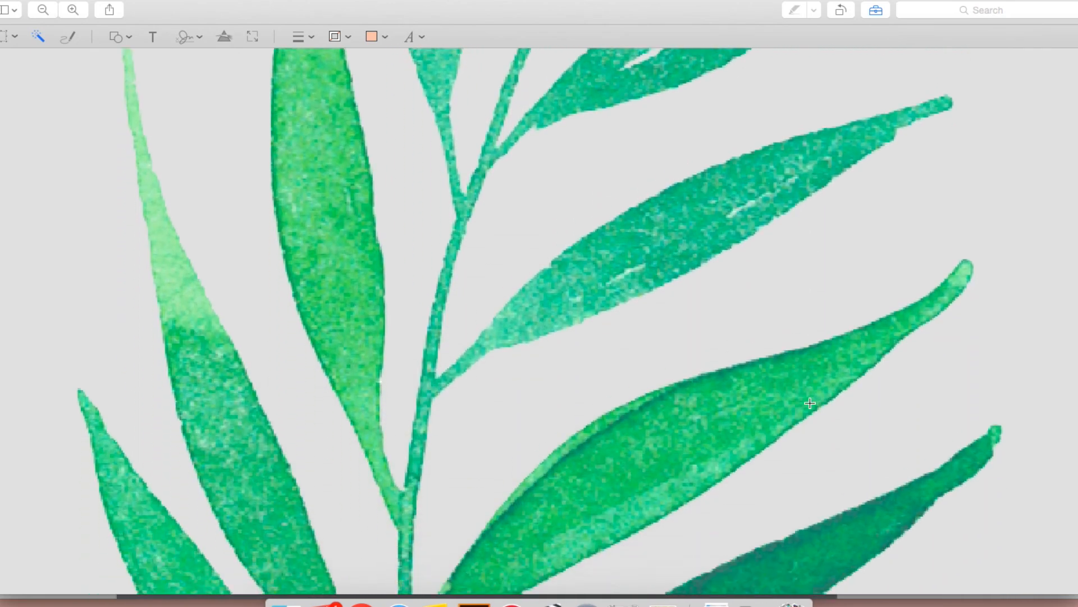
scroll(810, 403, "down", 5)
scroll(810, 402, "down", 3)
scroll(810, 408, "down", 2)
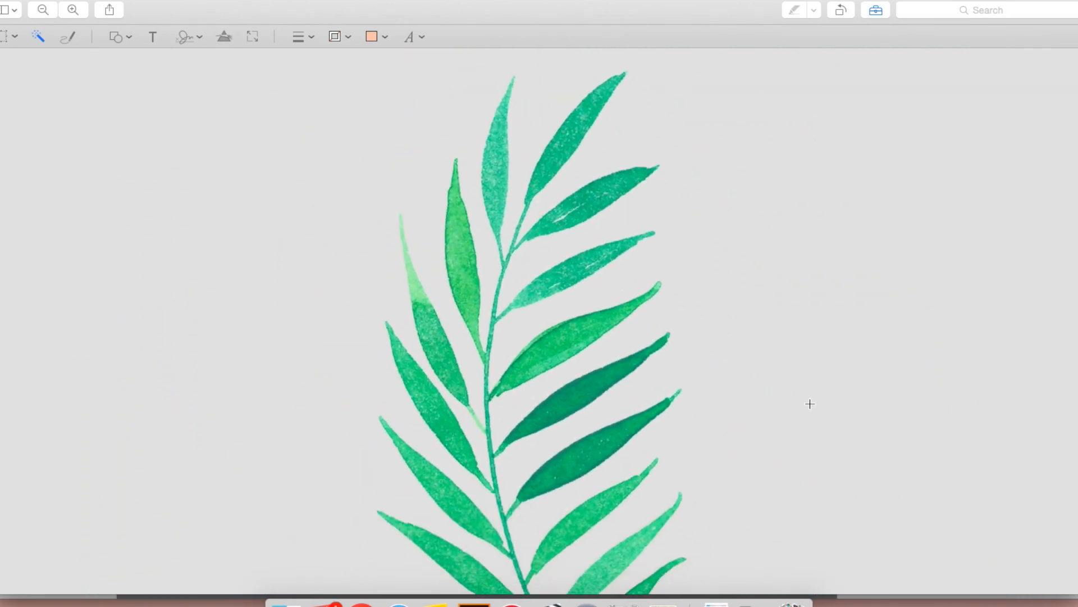
scroll(809, 407, "down", 3)
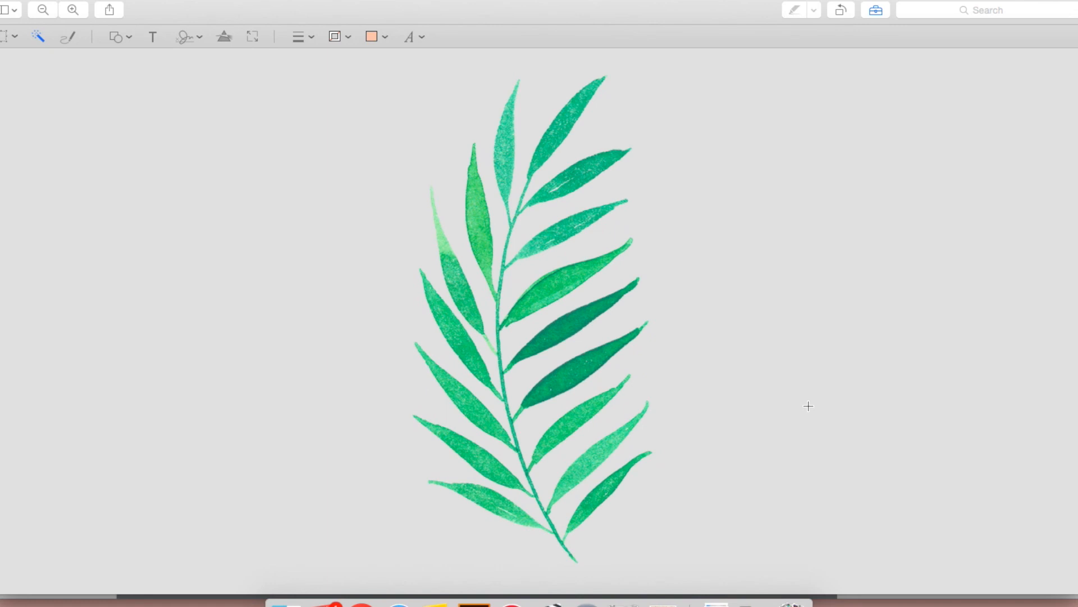